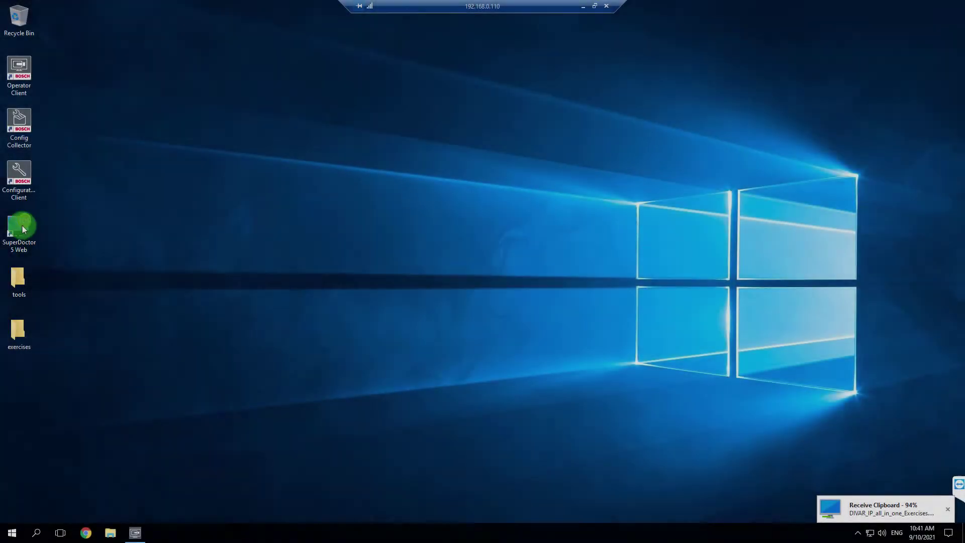
Launch BVMS Configuration Client and log in as Admin with the account password
double_click(10, 173)
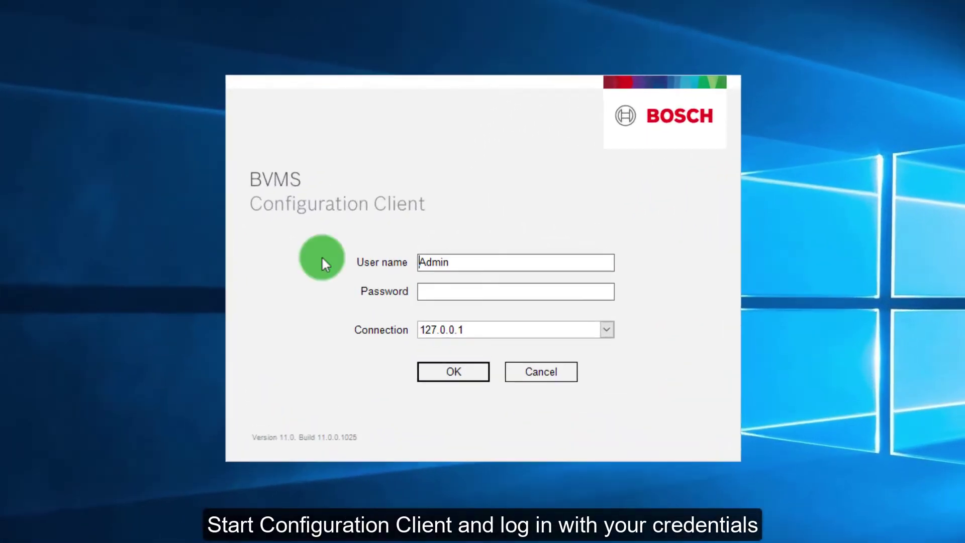
click(488, 277)
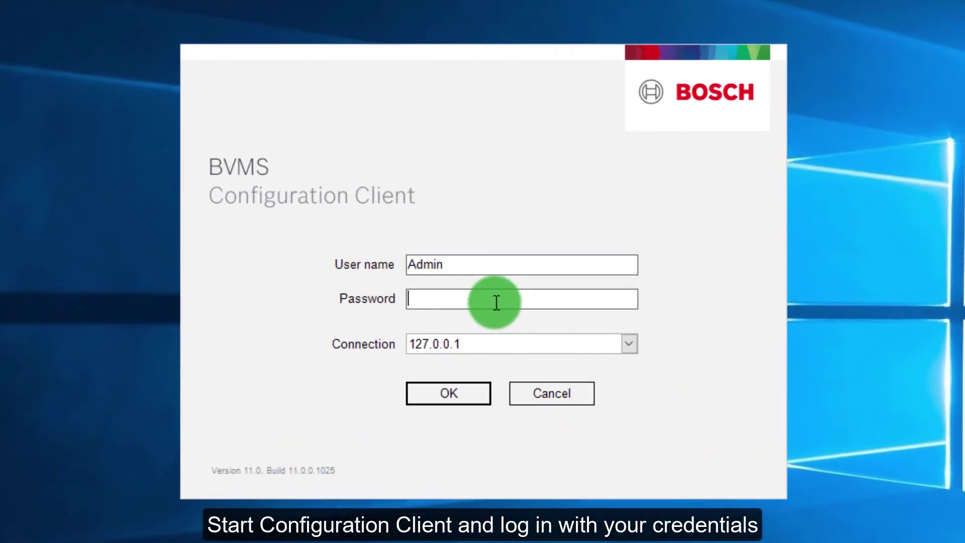
text(*************)
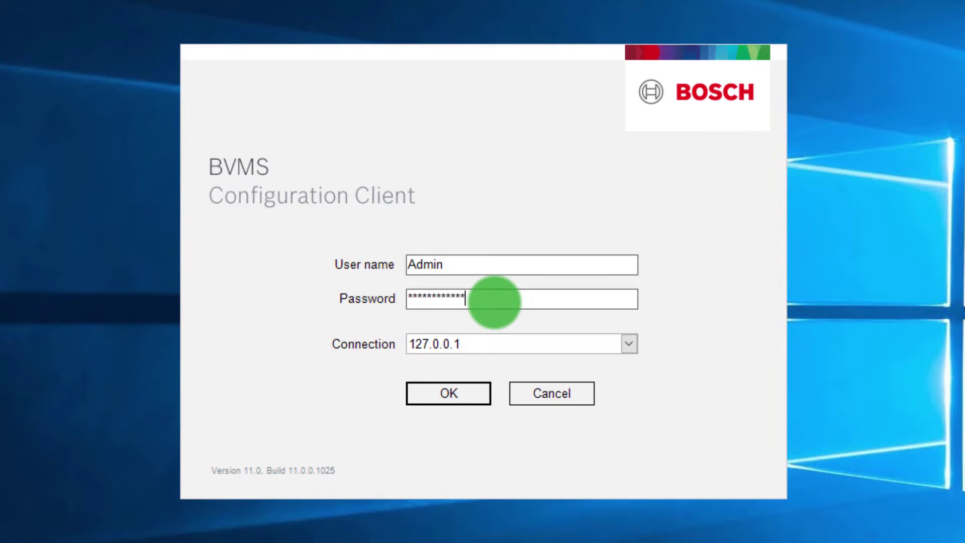
click(469, 396)
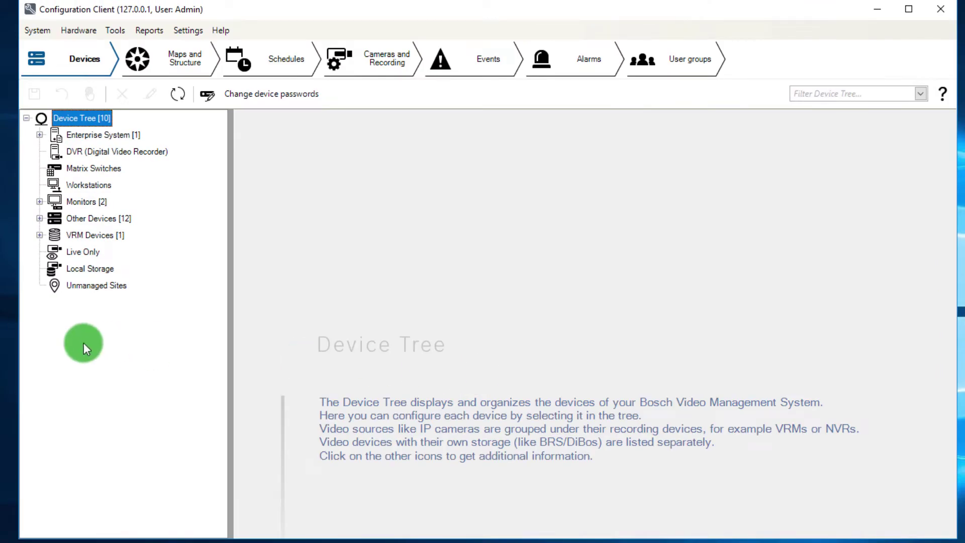
On Maps and Structure, create a 'Training' folder and move Camera 01 and Camera 02 into it
click(172, 66)
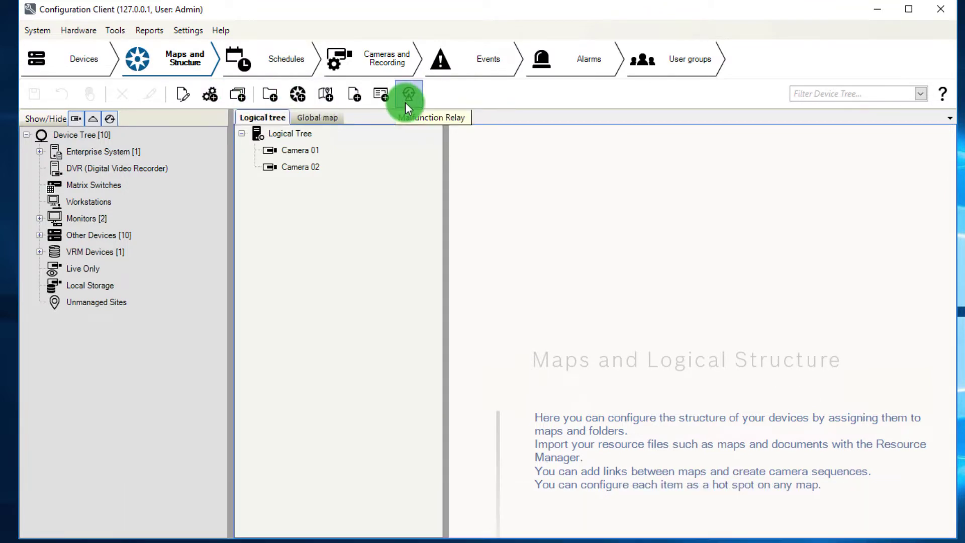
click(266, 93)
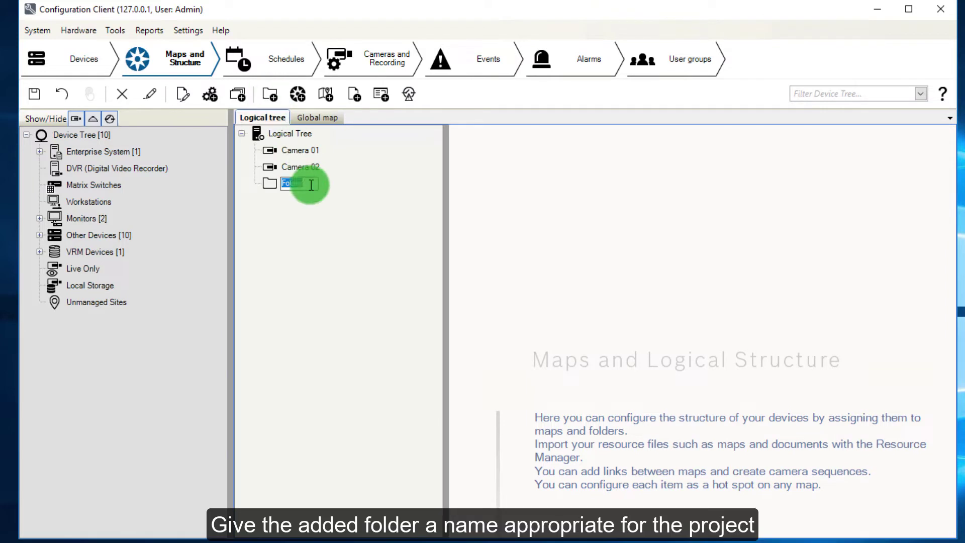
text(Training)
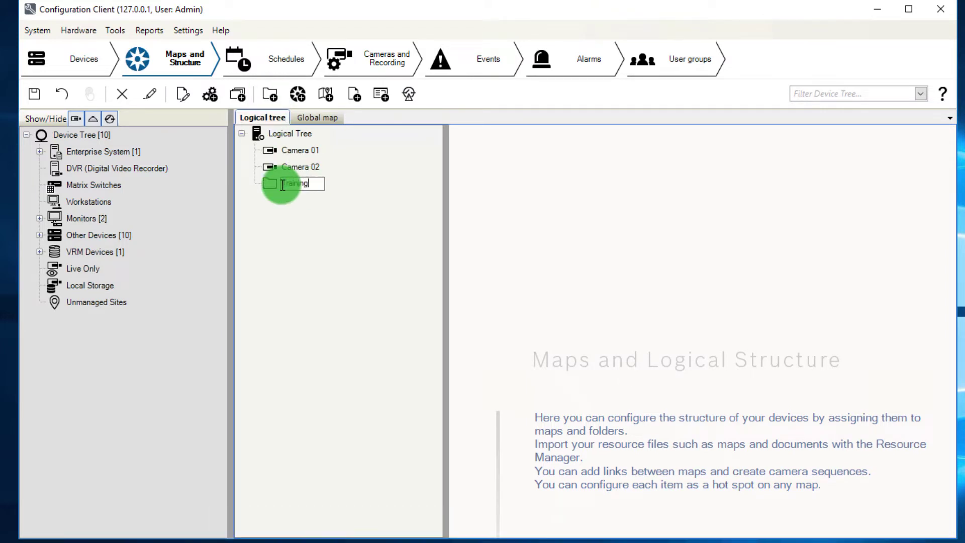
key(Return)
mouse_move(290, 150)
mouse_down()
mouse_move(277, 185)
mouse_move(286, 166)
mouse_up()
click(285, 153)
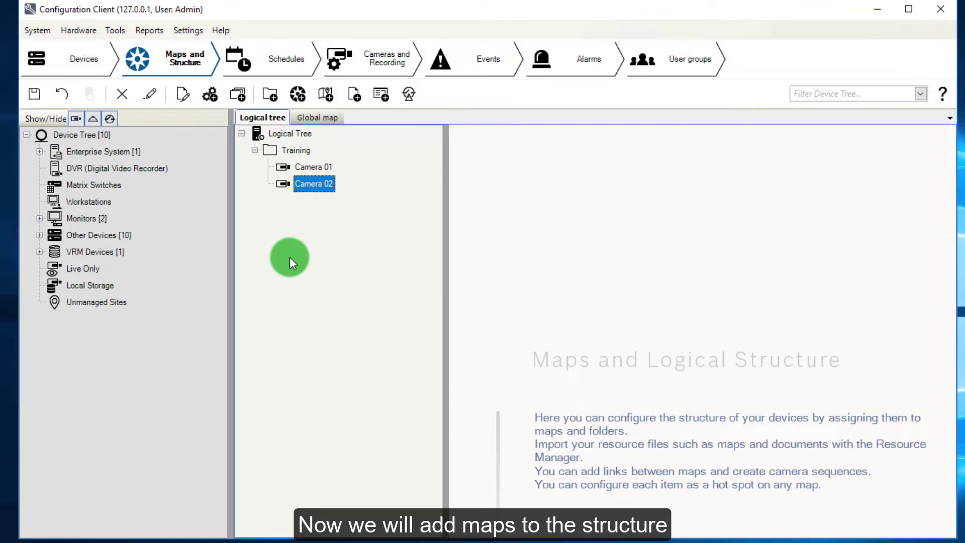
Import the Airport Entrance and Airport Overview DWF files from the exercises maps folder as resources
click(296, 149)
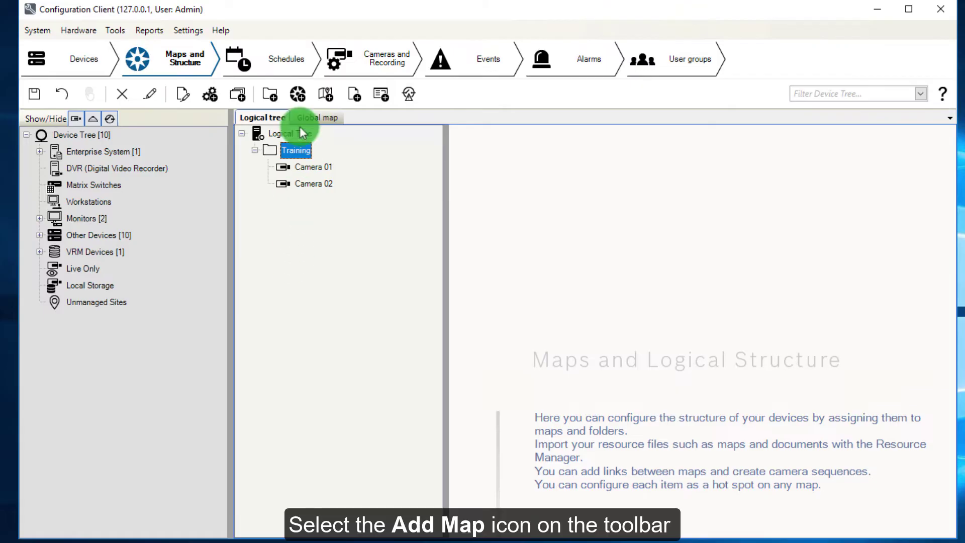
click(302, 97)
click(190, 156)
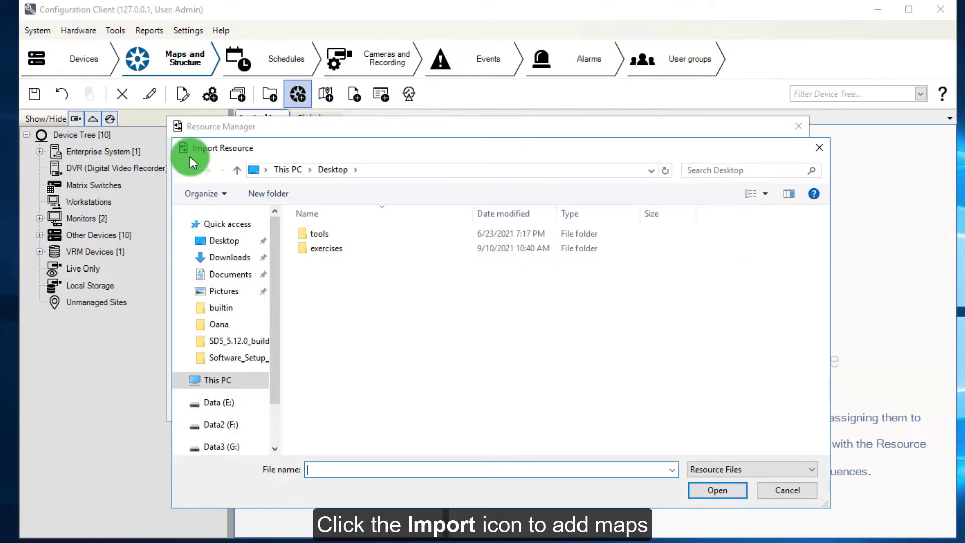
double_click(325, 247)
click(324, 235)
double_click(324, 234)
click(323, 237)
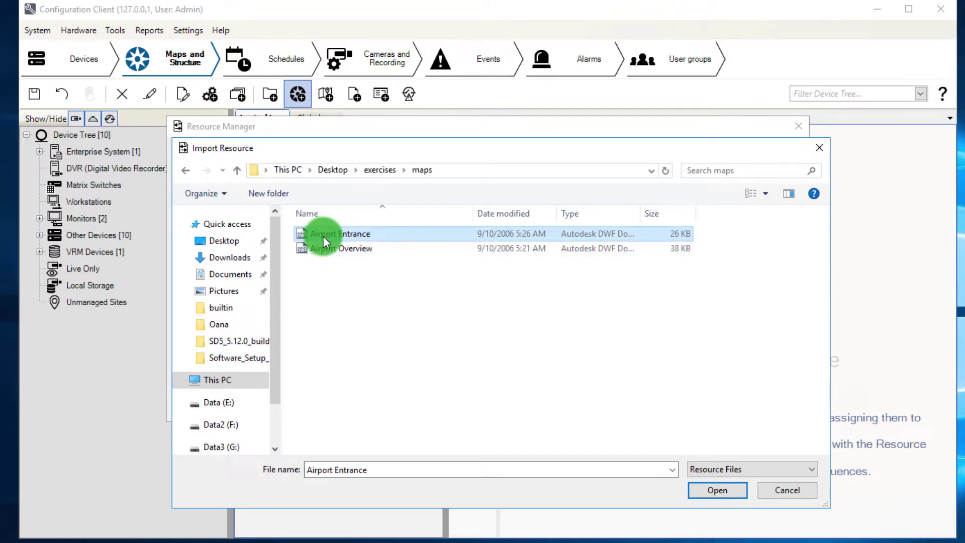
shift+click(323, 246)
click(706, 487)
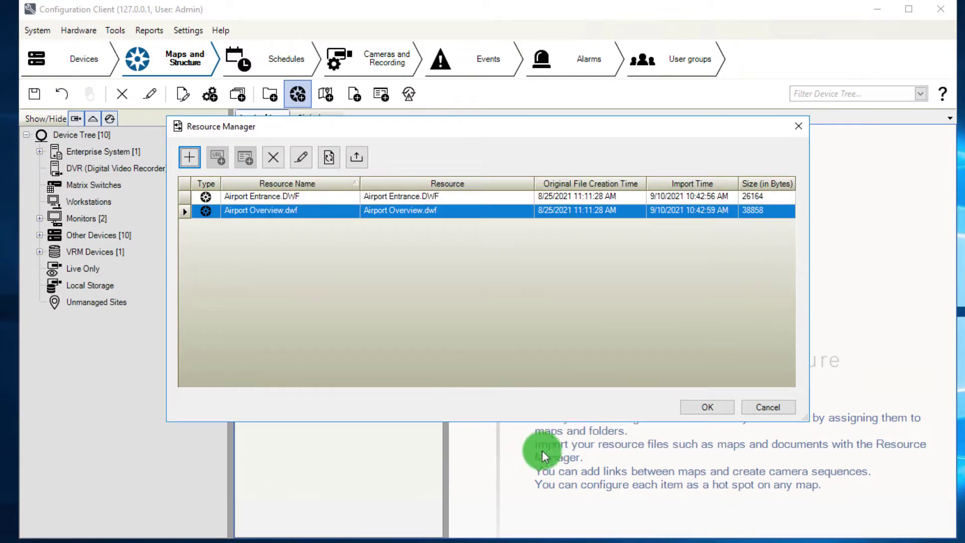
Add the Airport Entrance and Airport Overview maps to the Training folder
click(698, 408)
click(298, 103)
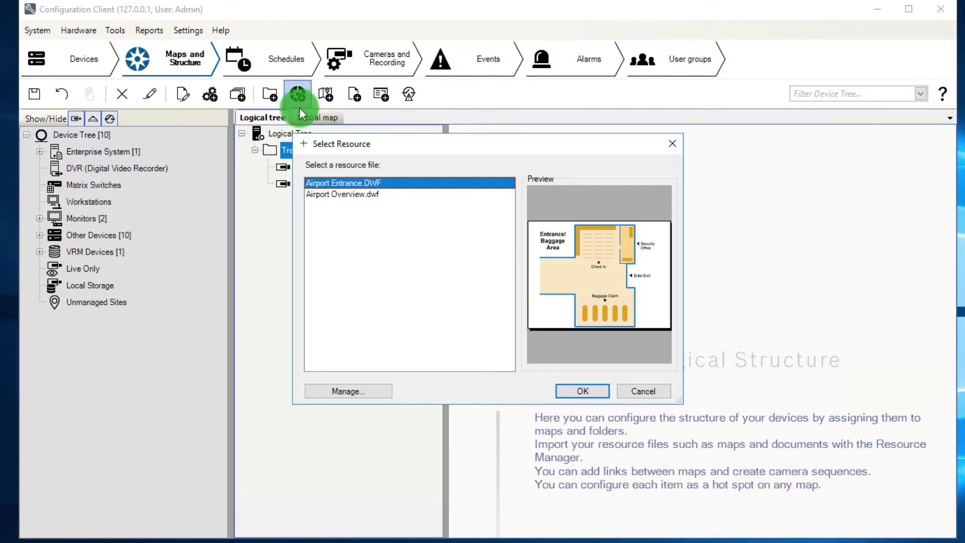
click(319, 194)
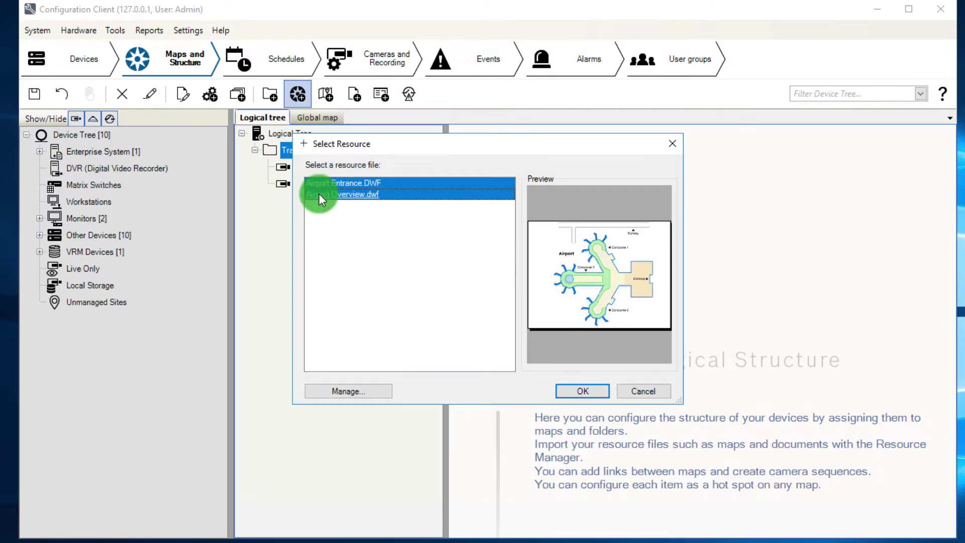
click(567, 390)
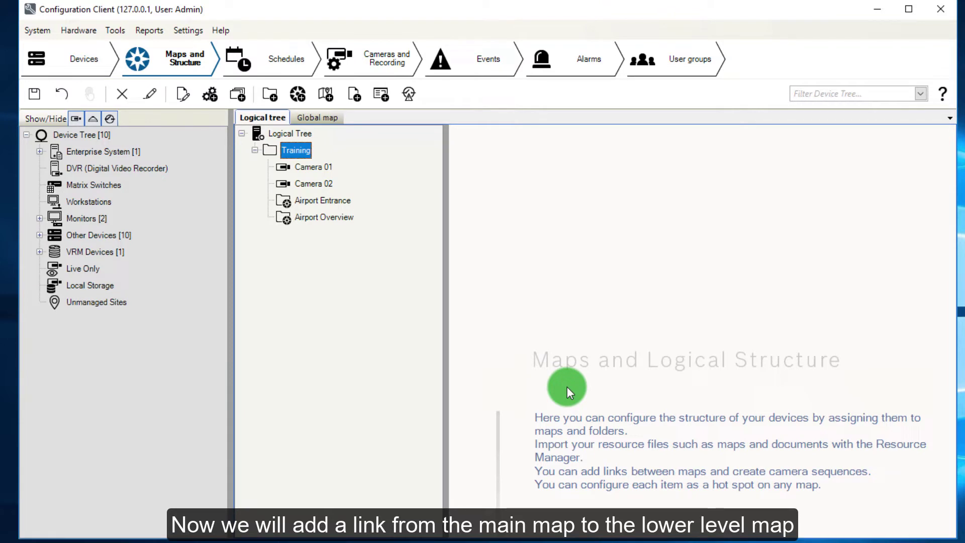
Link Airport Overview's Entrance area to the Airport Entrance map, enlarging and nudging the link icon
click(325, 218)
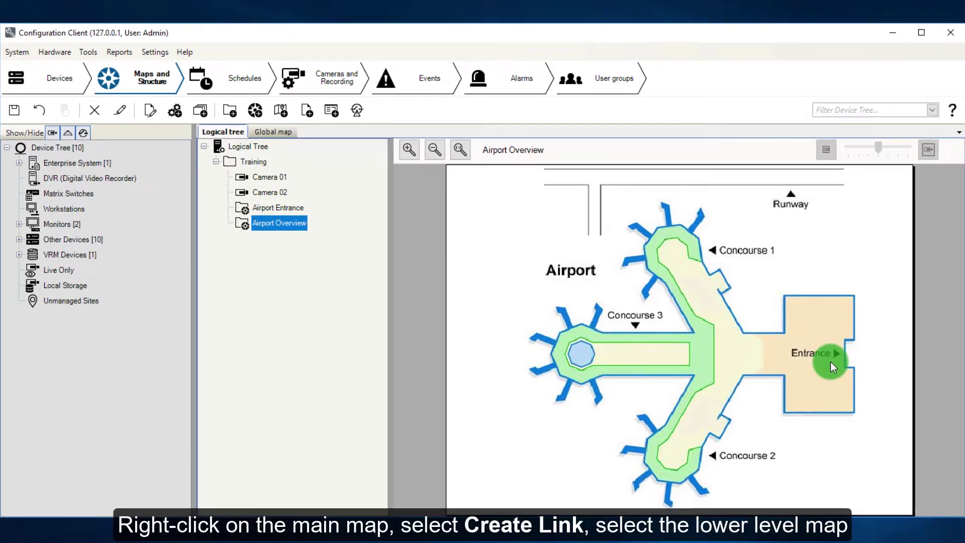
right_click(865, 368)
click(846, 370)
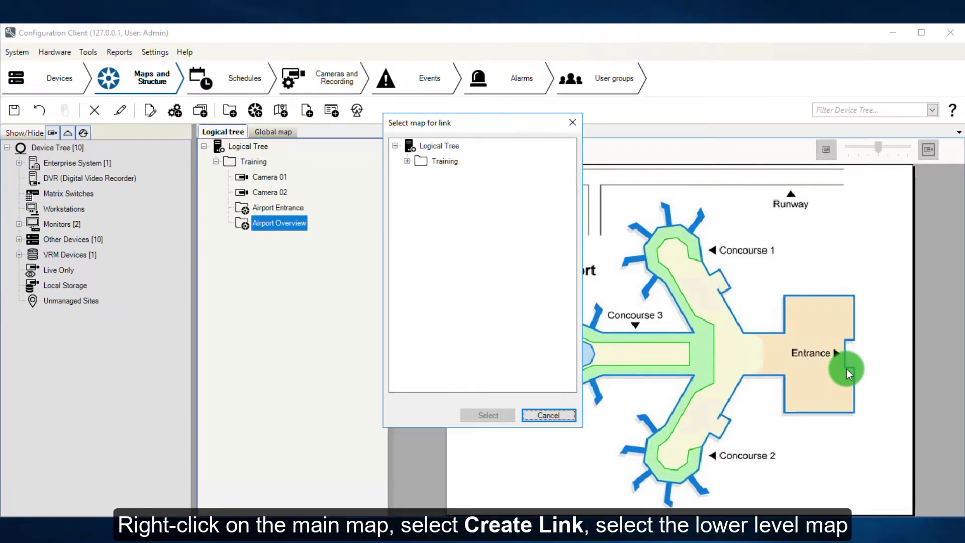
click(411, 163)
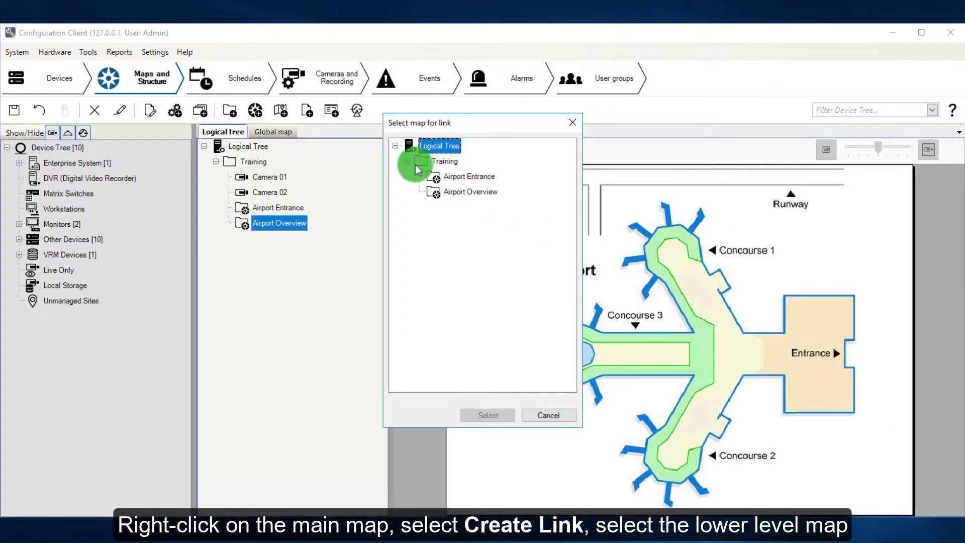
click(449, 181)
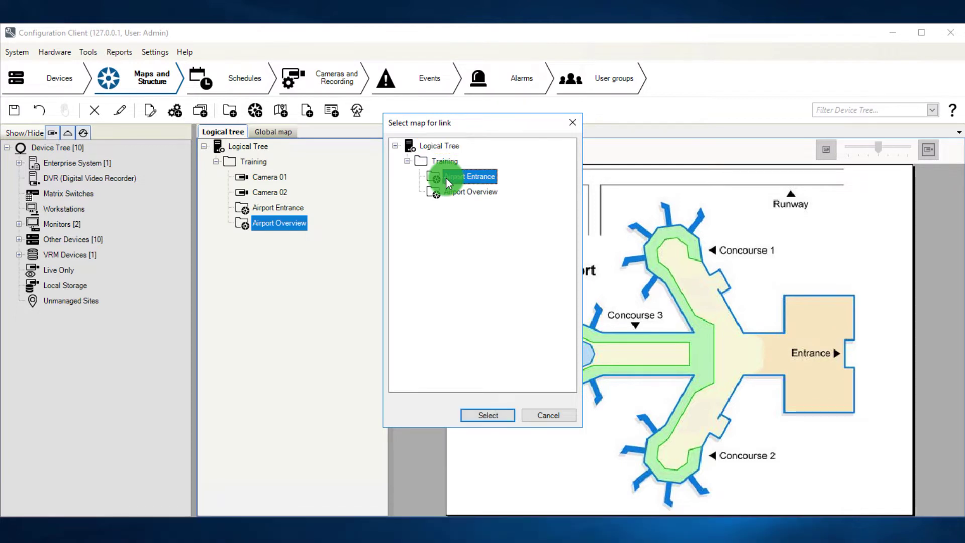
click(484, 417)
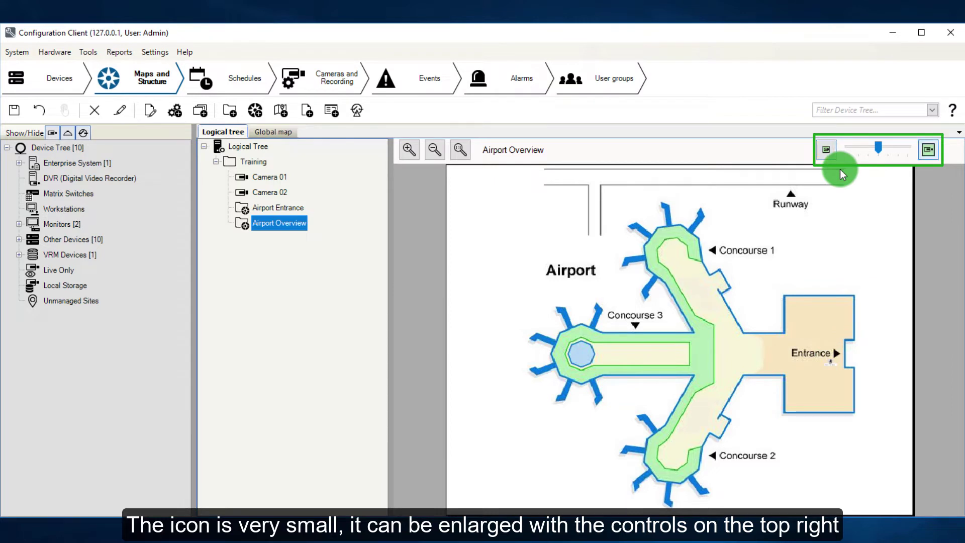
drag(879, 147, 894, 149)
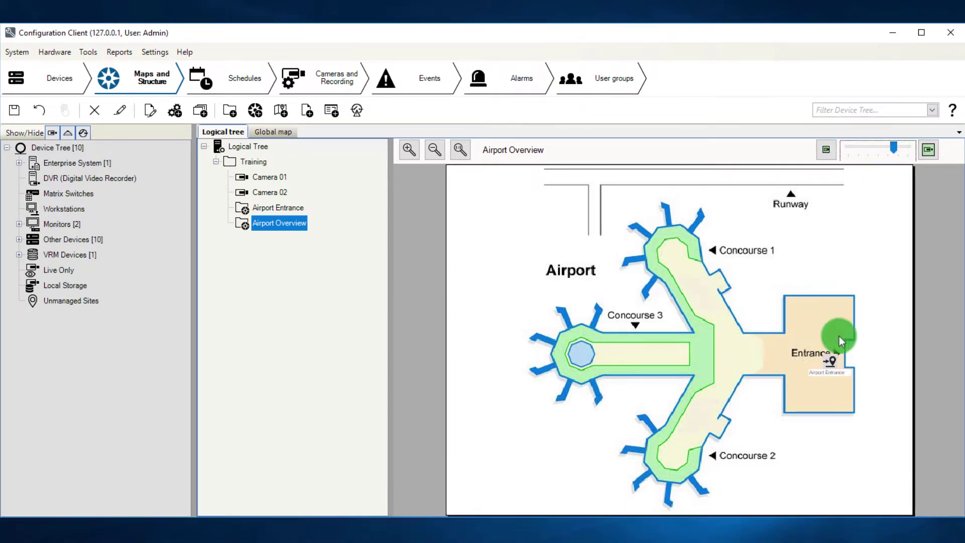
drag(831, 361, 817, 367)
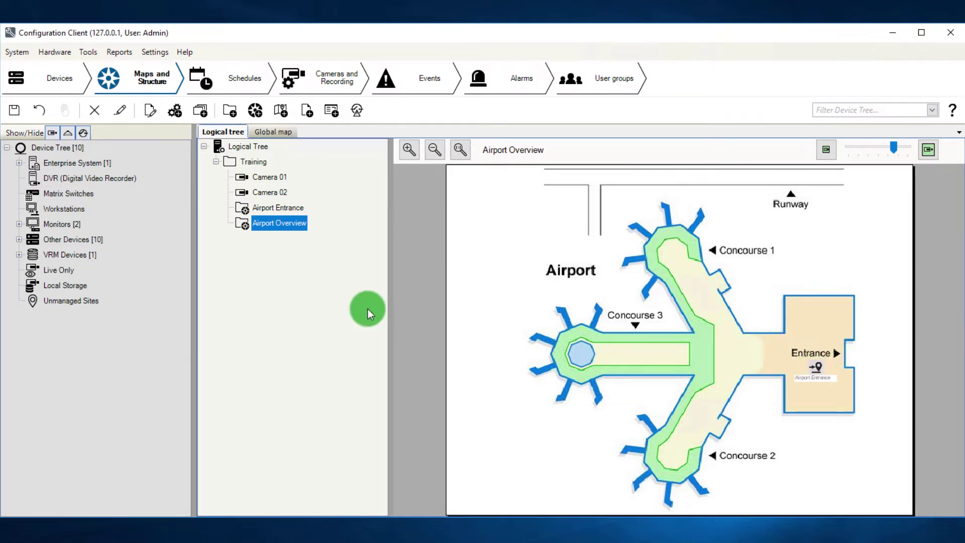
Save and activate the configuration as 'Added maps', forcing activation on all Operator Clients
click(15, 110)
click(65, 112)
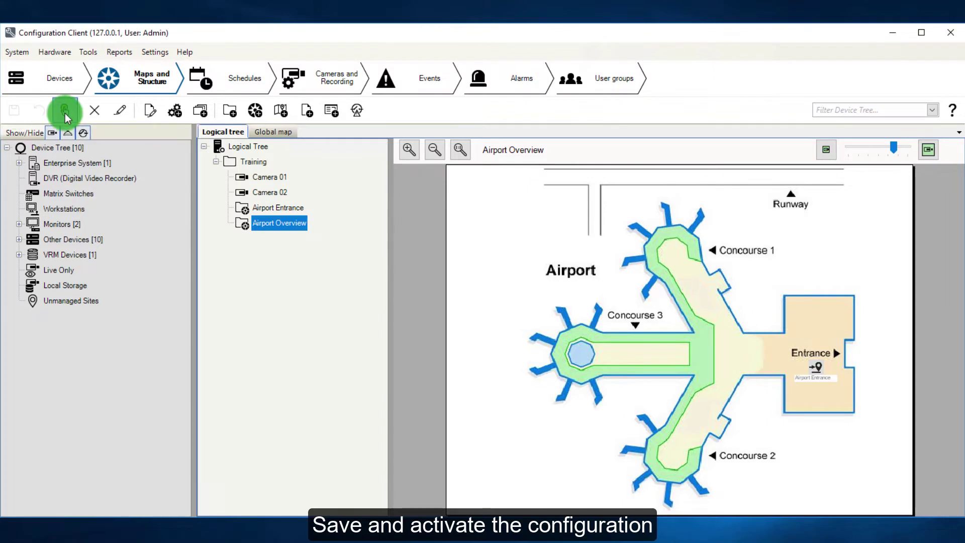
text(Added maps)
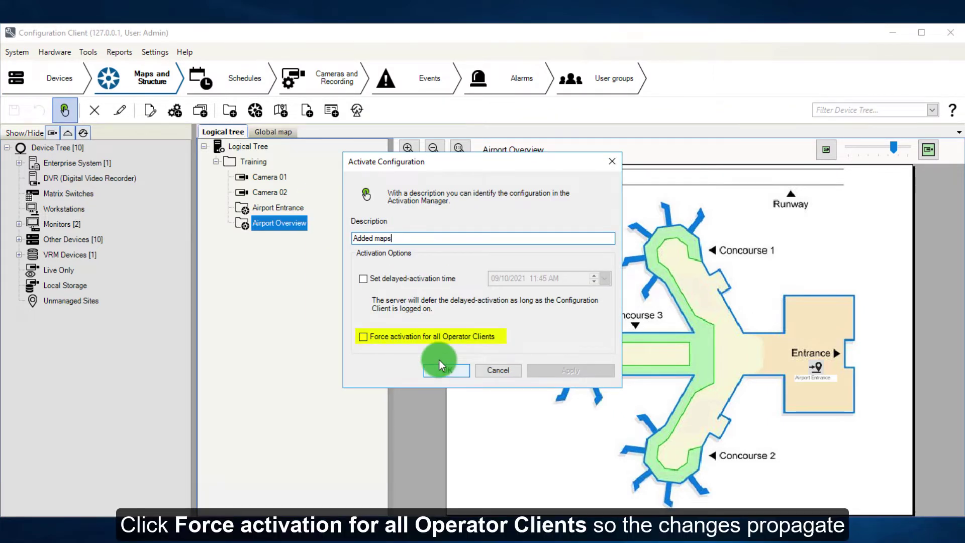
click(367, 338)
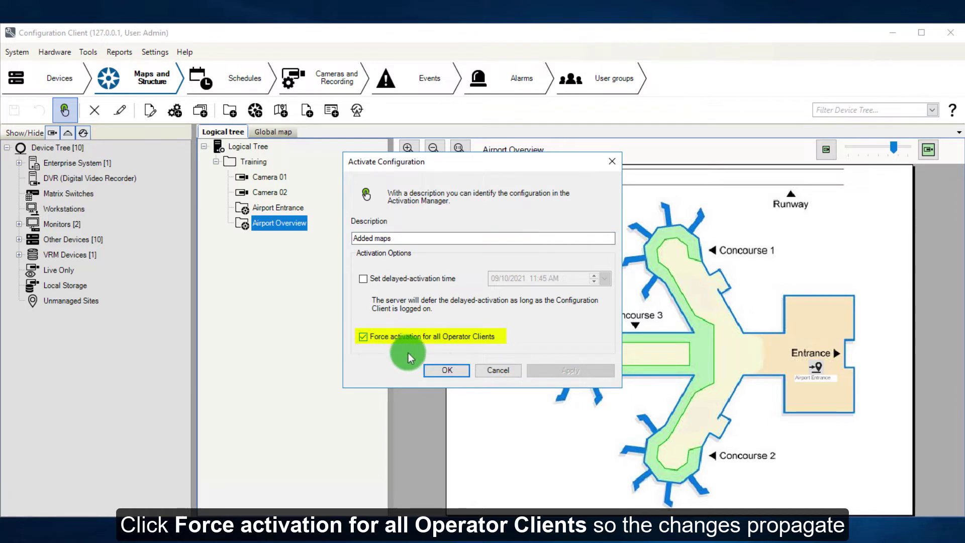
click(451, 368)
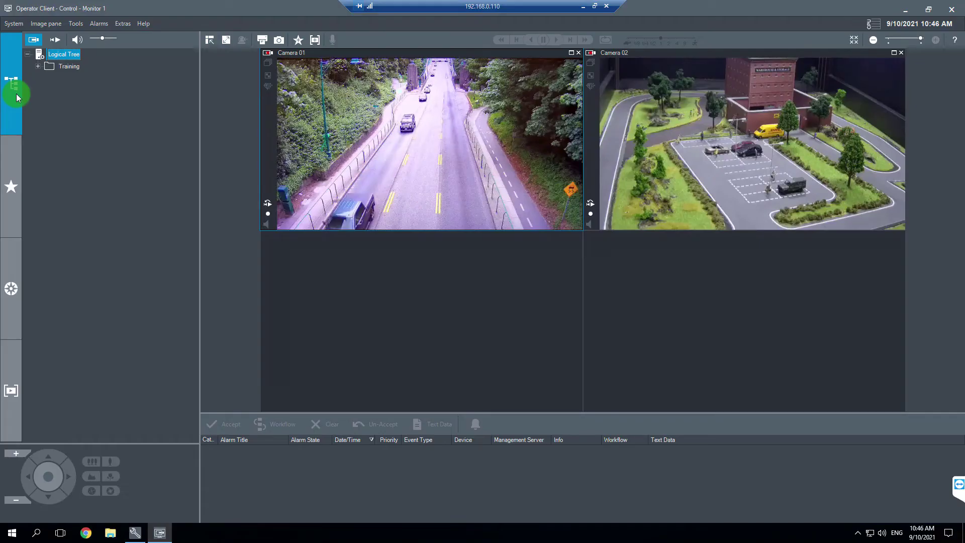
In Operator Client, show Airport Overview in an empty pane and follow its Entrance link to Airport Entrance
click(38, 66)
click(68, 102)
drag(71, 120, 315, 269)
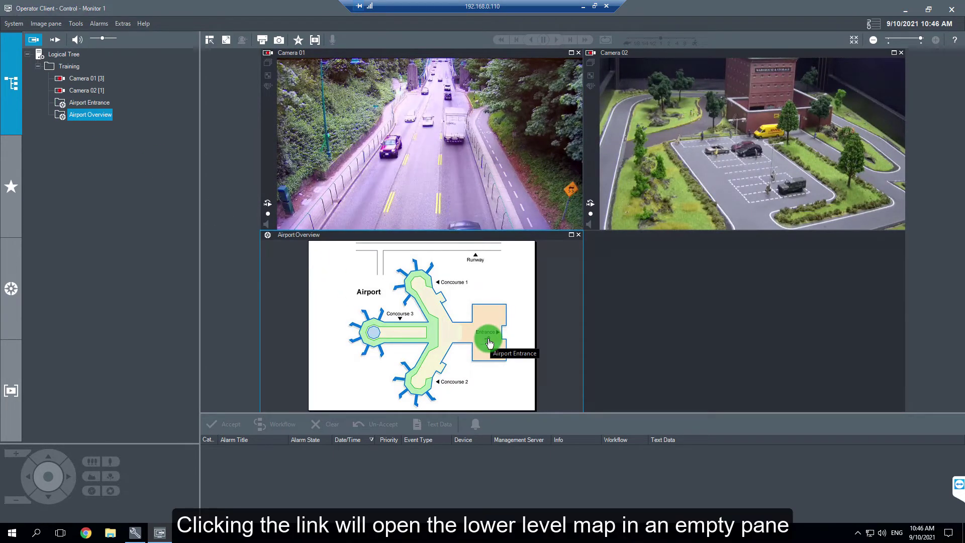
click(489, 343)
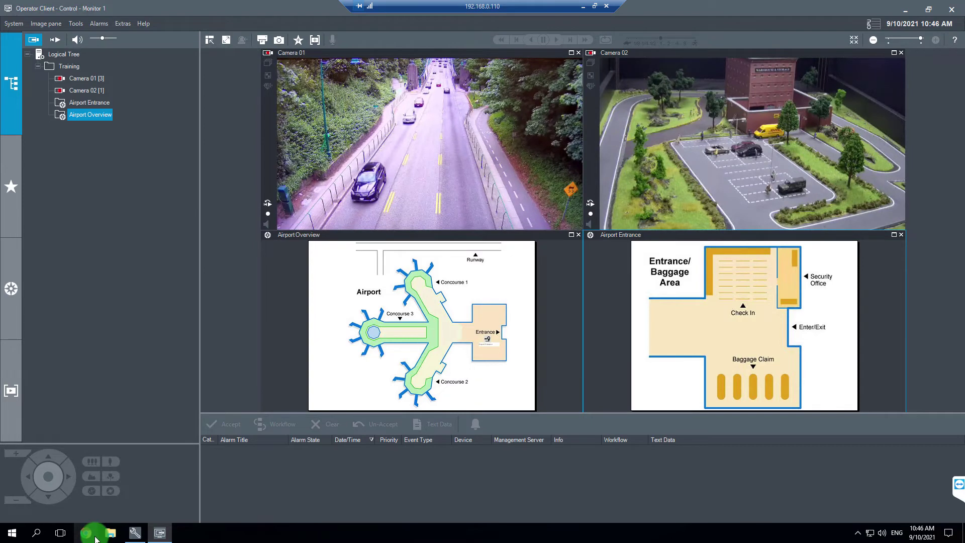
click(135, 534)
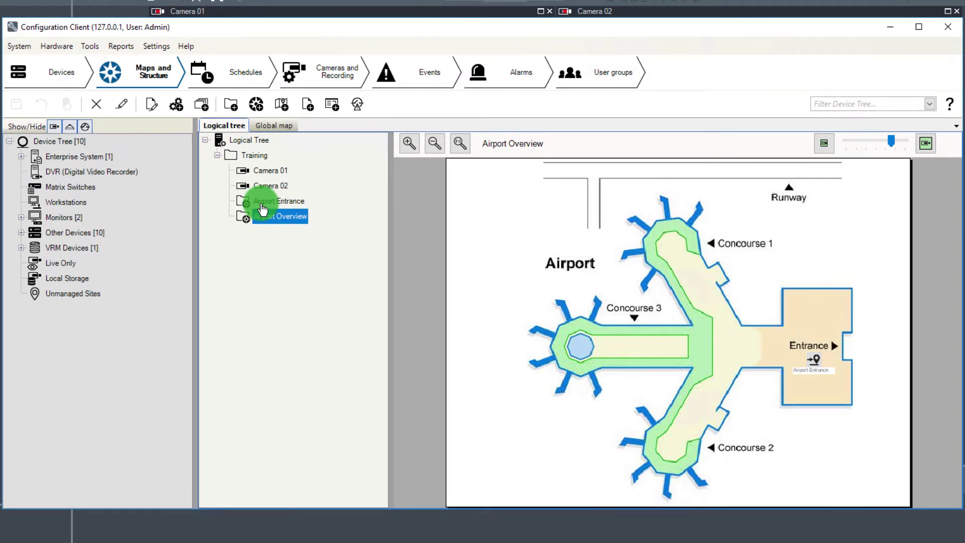
Nest the Airport Entrance map under Airport Overview
click(261, 203)
click(272, 216)
drag(273, 215, 273, 215)
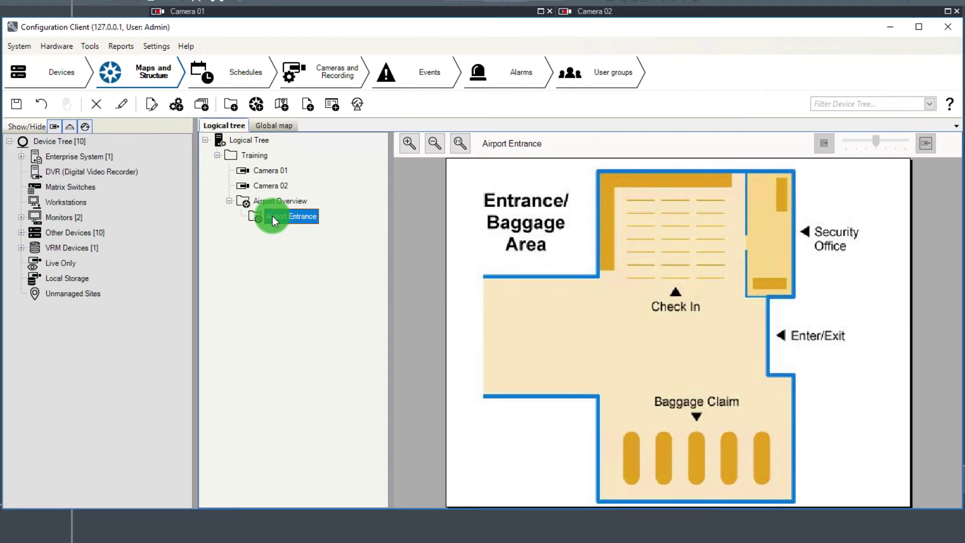
Place Camera 01 on the Airport Entrance map as an enlarged icon near the Security Office
click(265, 171)
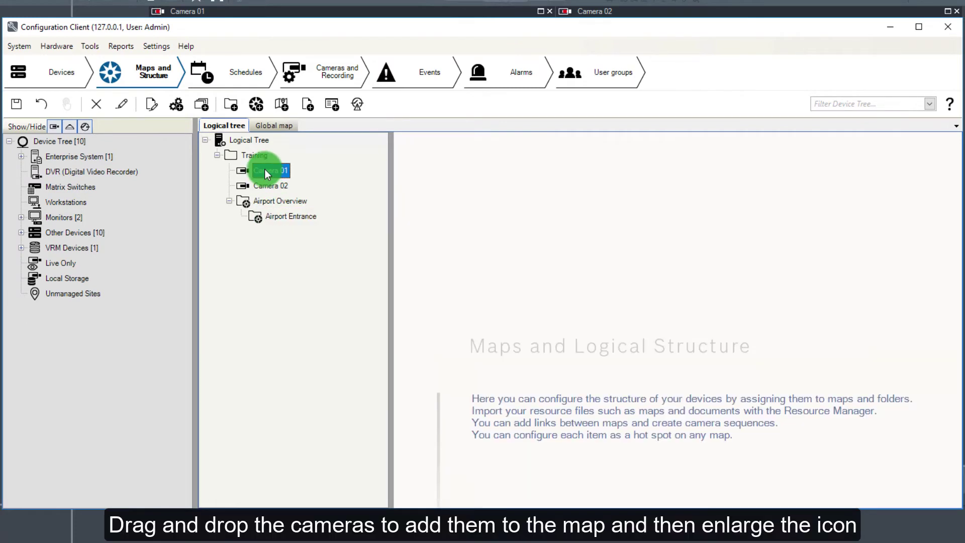
click(279, 216)
click(270, 171)
click(303, 217)
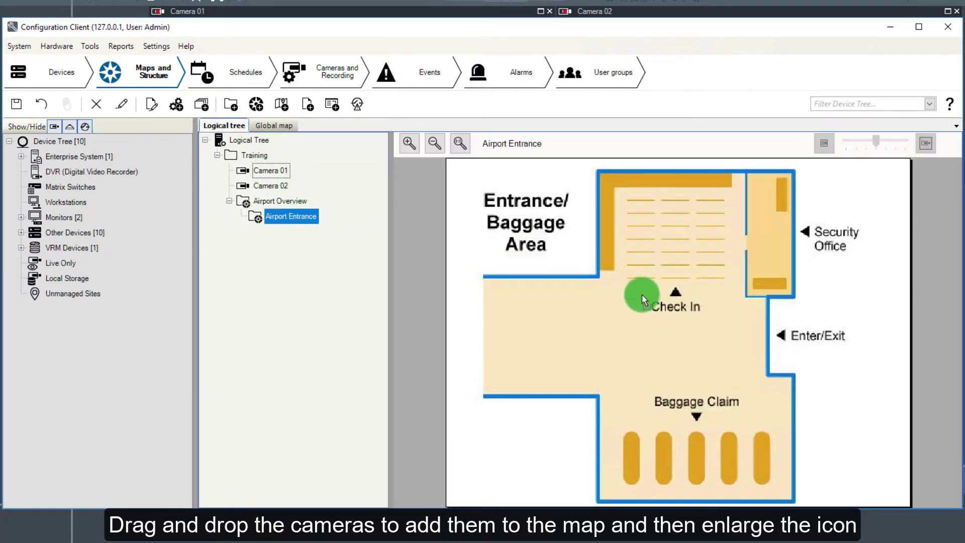
drag(635, 203, 635, 203)
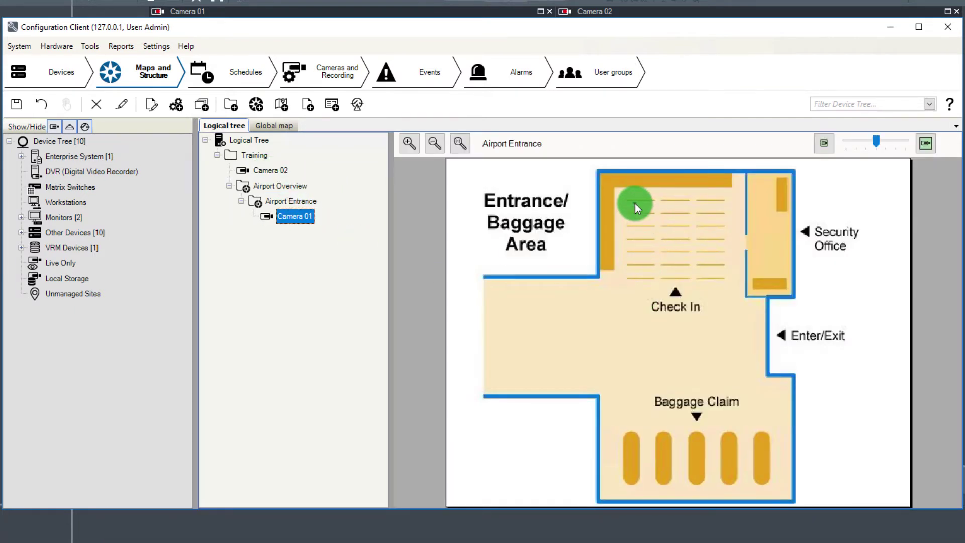
drag(879, 141, 895, 143)
drag(636, 204, 728, 201)
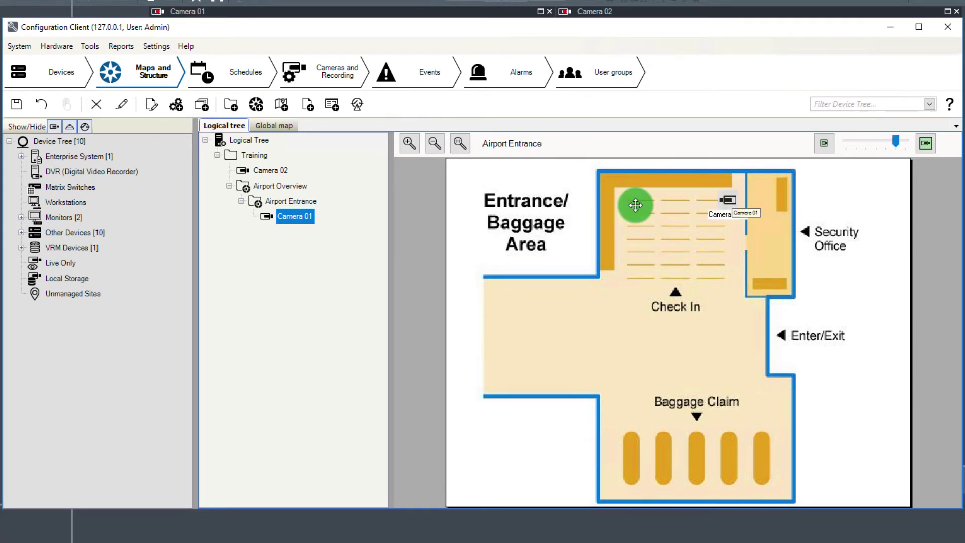
drag(632, 205, 728, 200)
Give the Camera 01 icon an angled image and colour it blue
right_click(728, 200)
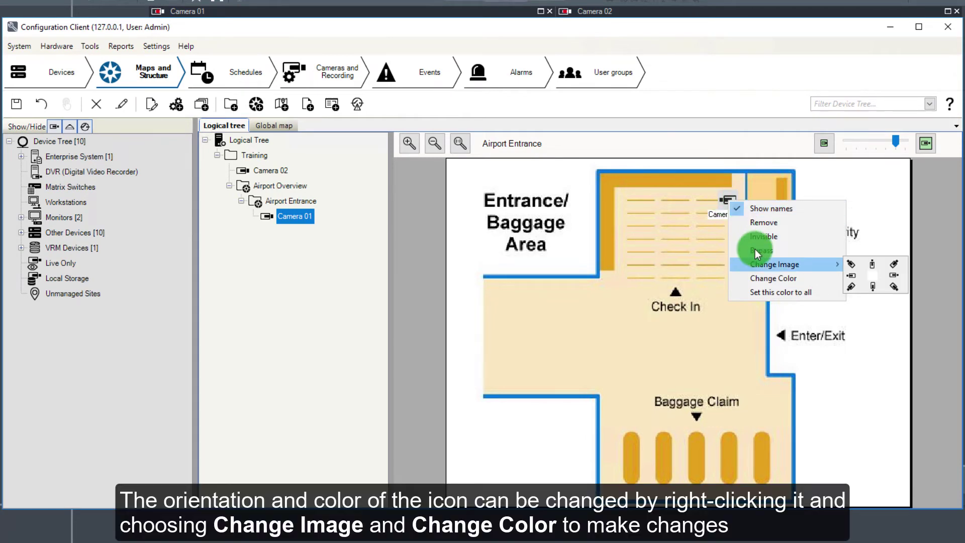
click(849, 286)
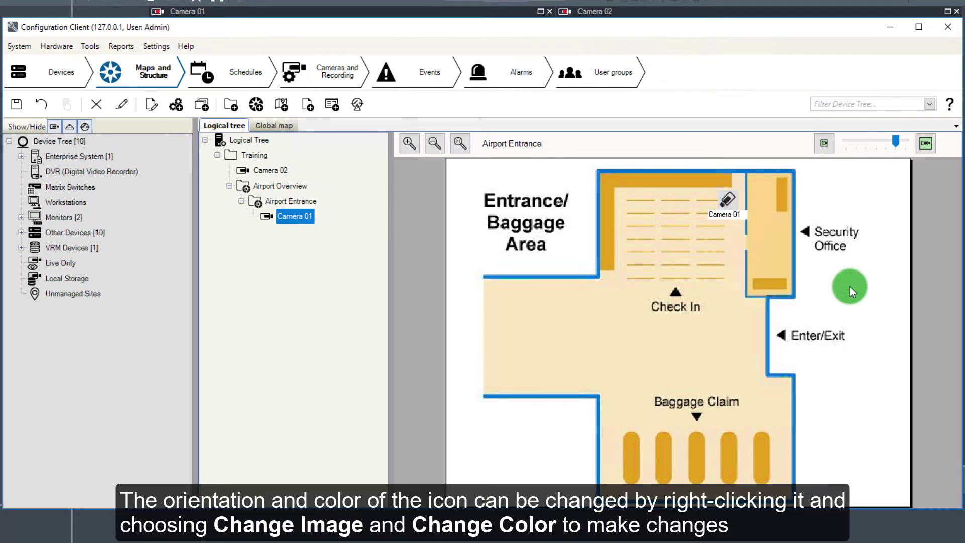
right_click(728, 202)
click(772, 284)
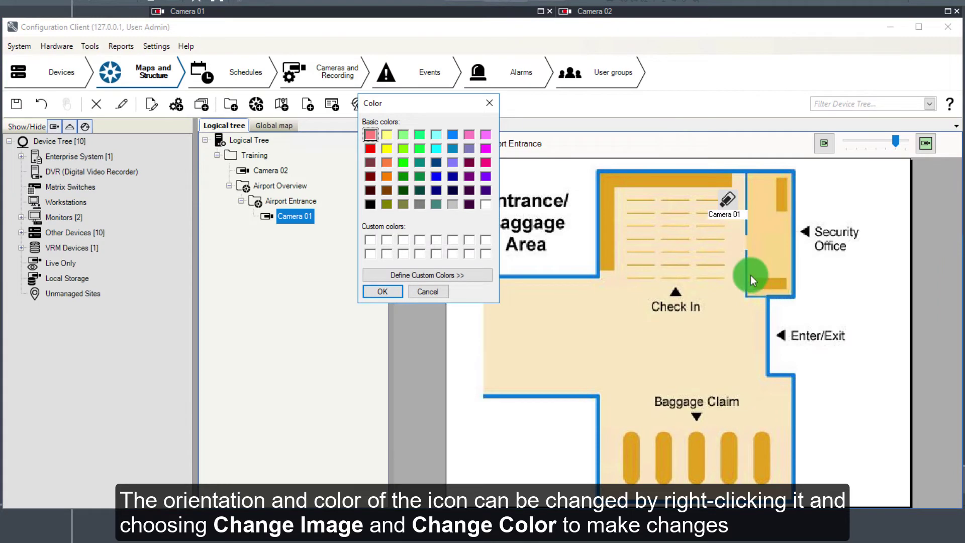
click(453, 135)
click(389, 291)
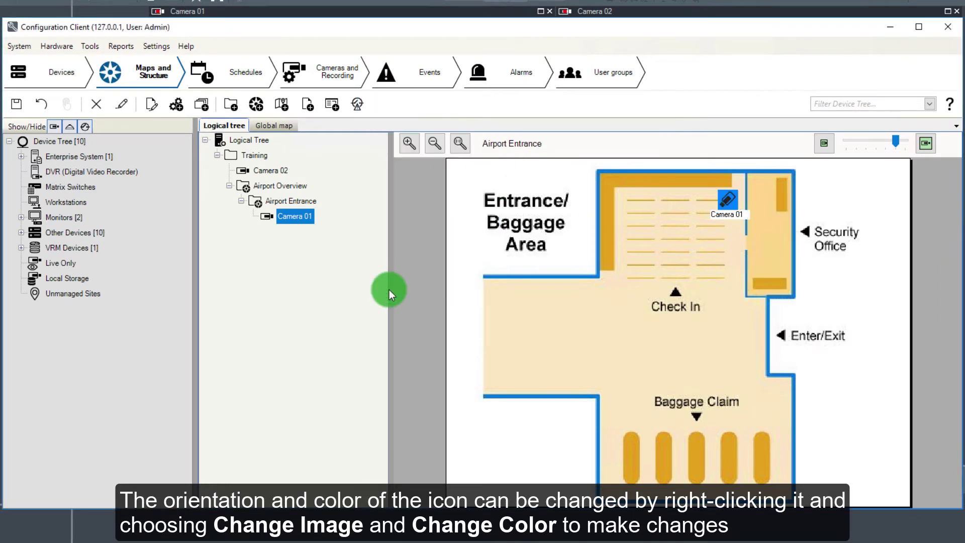
Place Camera 02 on the Airport Entrance map beside Baggage Claim
click(306, 185)
click(303, 200)
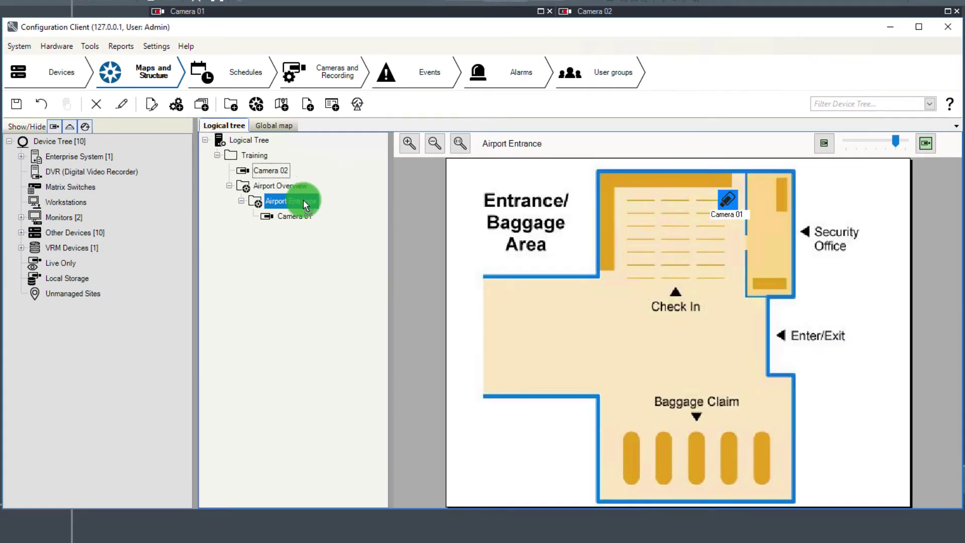
drag(270, 171, 603, 330)
drag(615, 415, 613, 484)
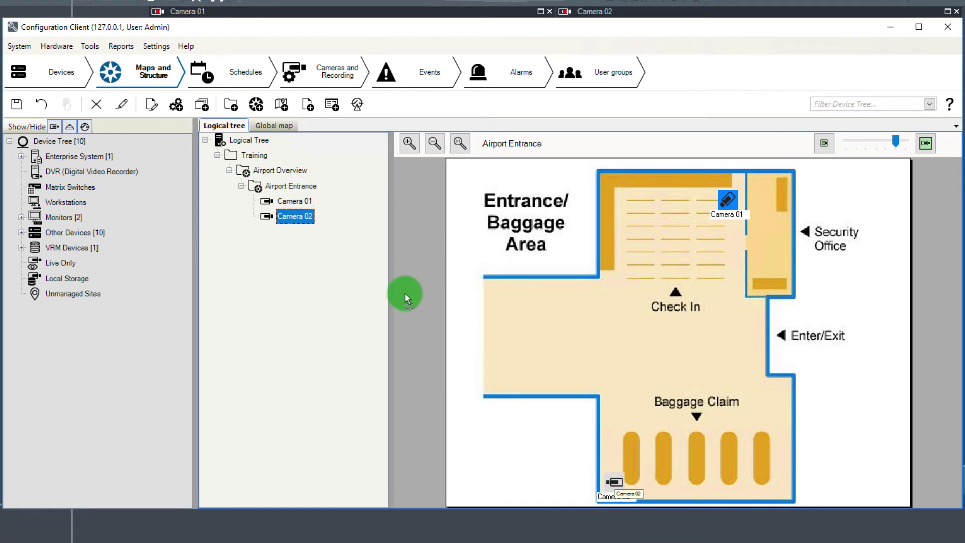
Change the Camera 02 icon to the Bypass image, colour it green, and save
right_click(614, 483)
click(678, 535)
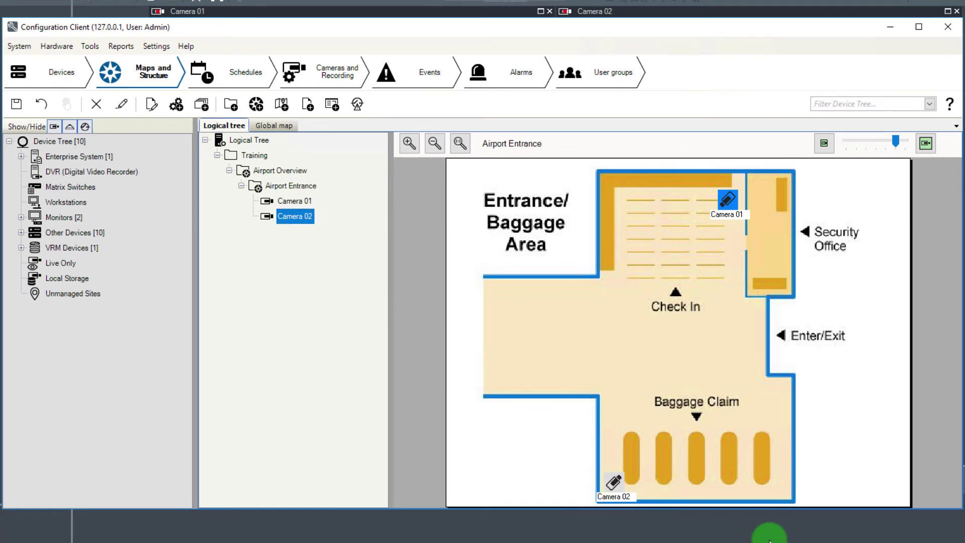
right_click(614, 479)
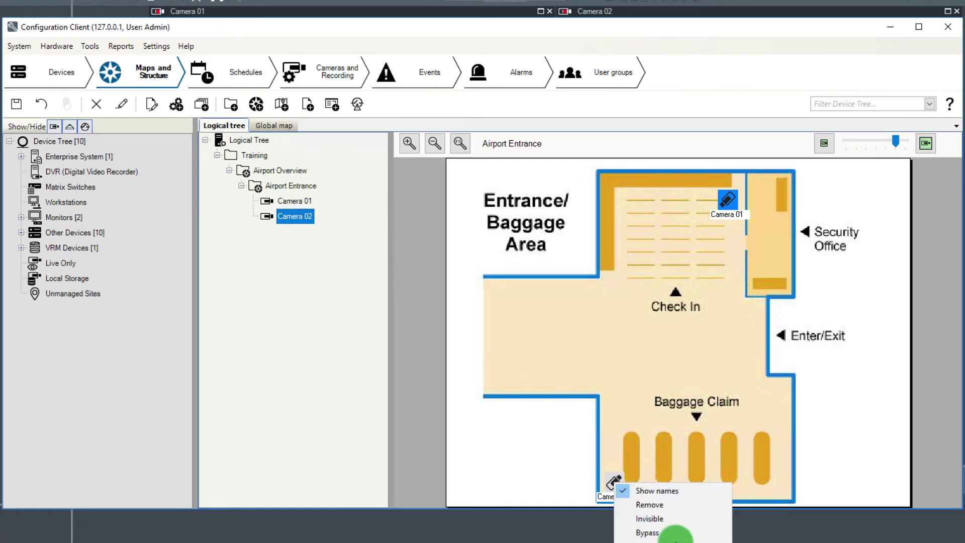
click(676, 541)
click(403, 162)
click(378, 293)
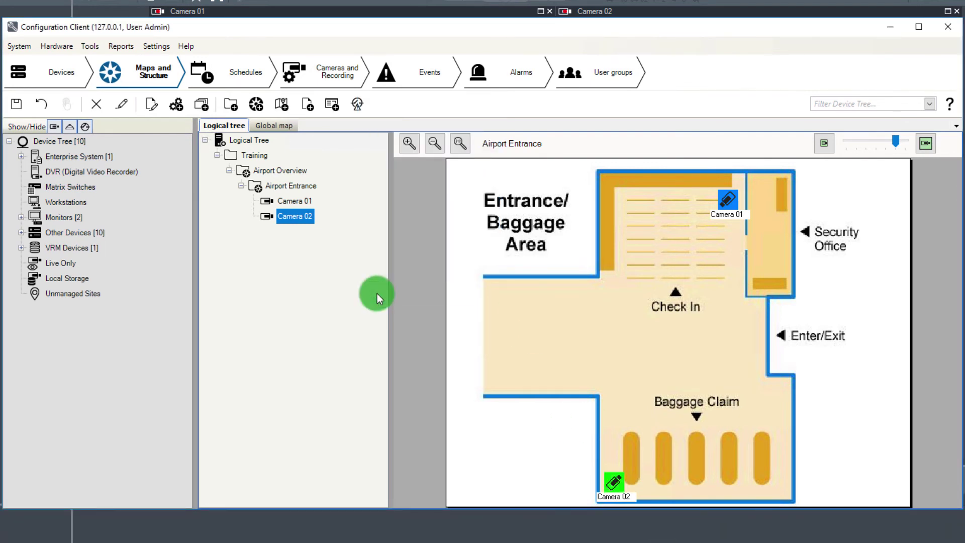
click(19, 104)
Activate the configuration with the description 'Added camera to map'
click(66, 104)
click(378, 230)
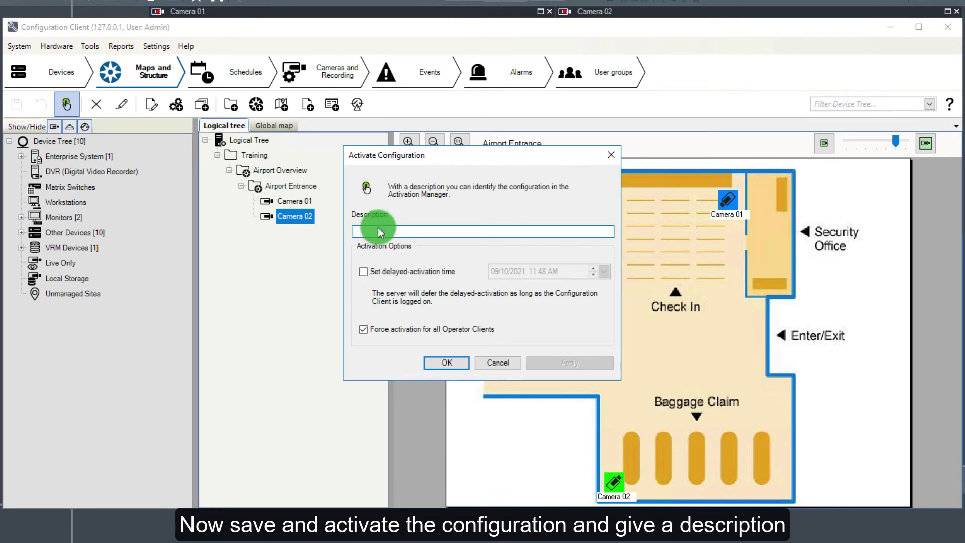
text(Added camera to map)
click(447, 363)
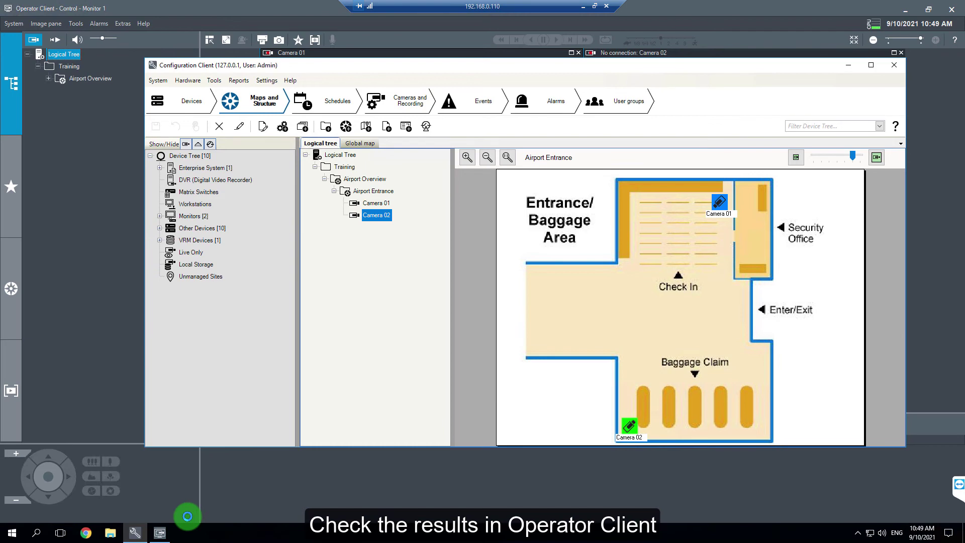
In Operator Client, open Airport Entrance from the overview and maximize it to check the Camera 01 and Camera 02 hotspots
click(160, 530)
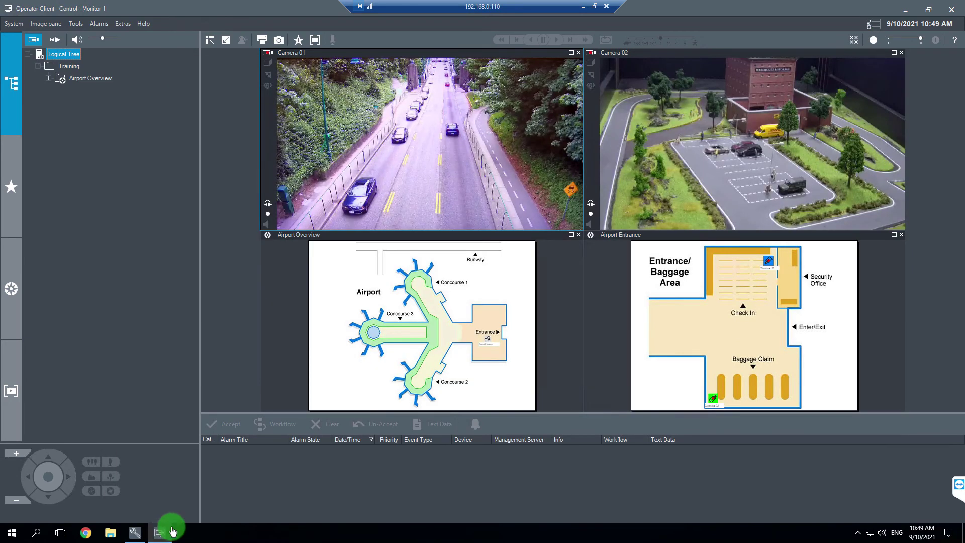
click(490, 343)
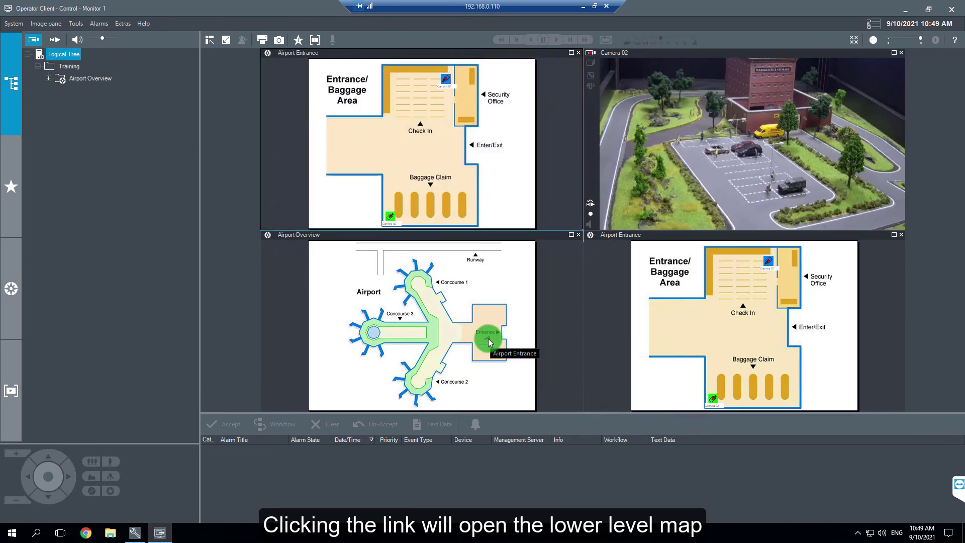
click(571, 53)
mouse_move(627, 109)
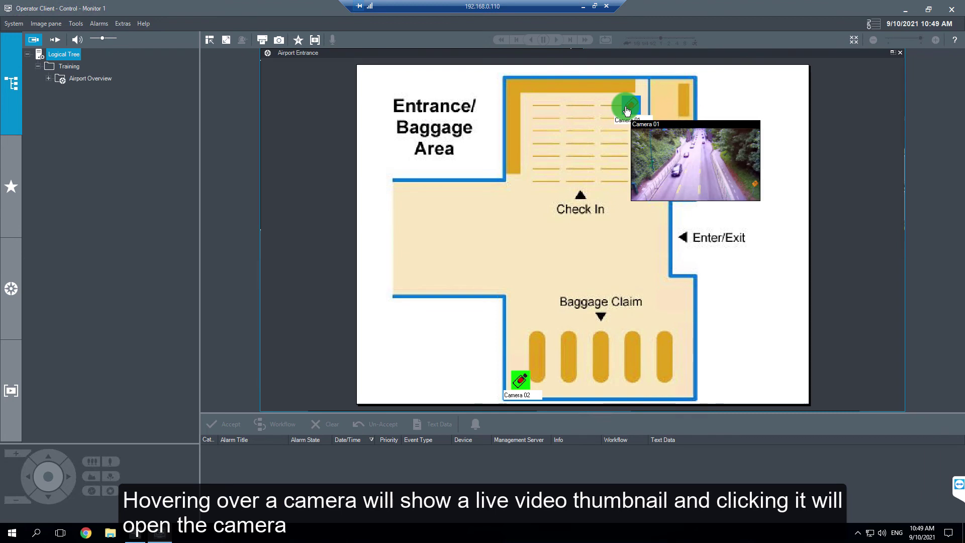
mouse_move(526, 381)
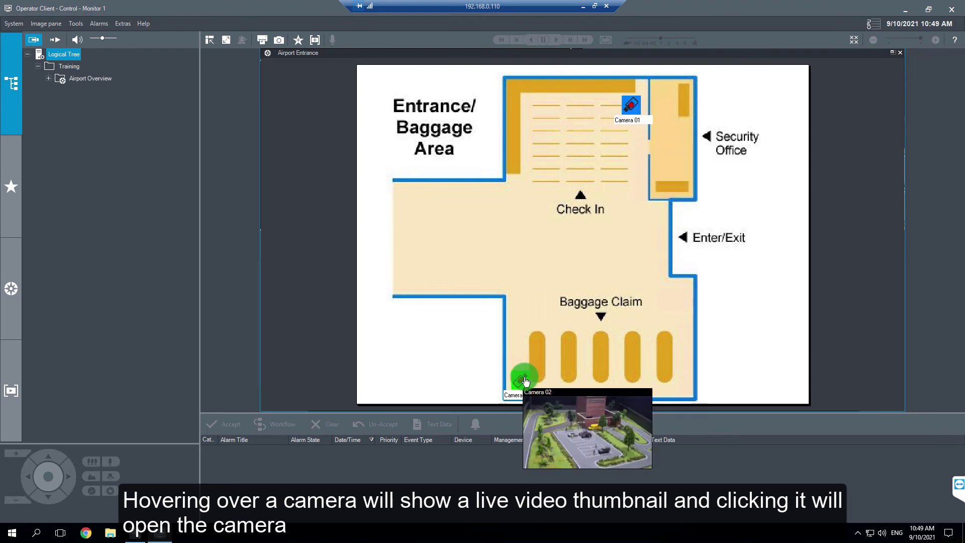